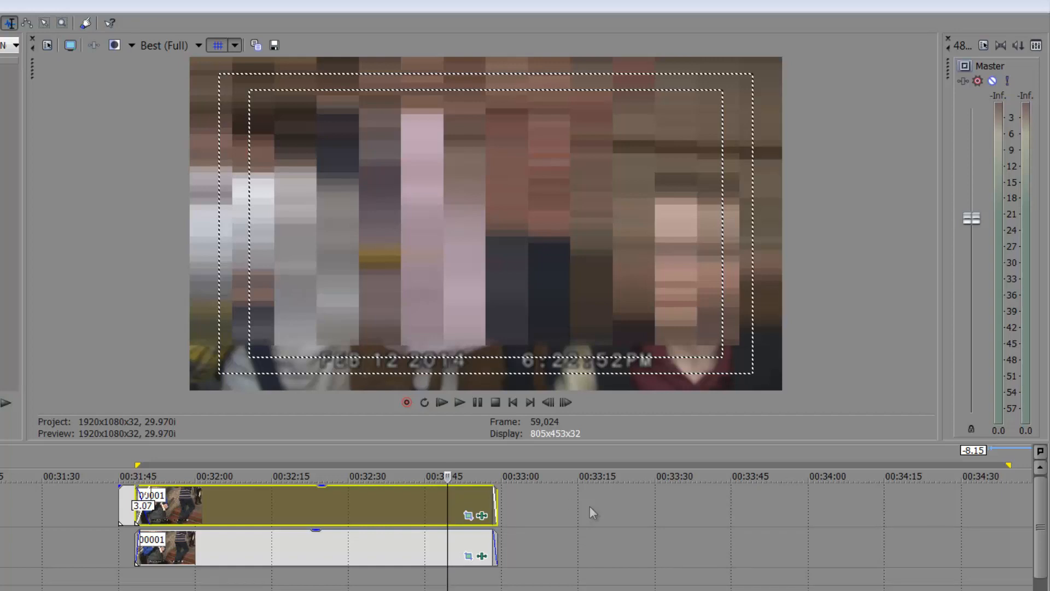
Save a snapshot of the clip's frame near 00:32:02 as the JPEG file Image2 in the "remove timecode with black bars" folder
{"action": "left_click", "coordinate": [209, 505]}
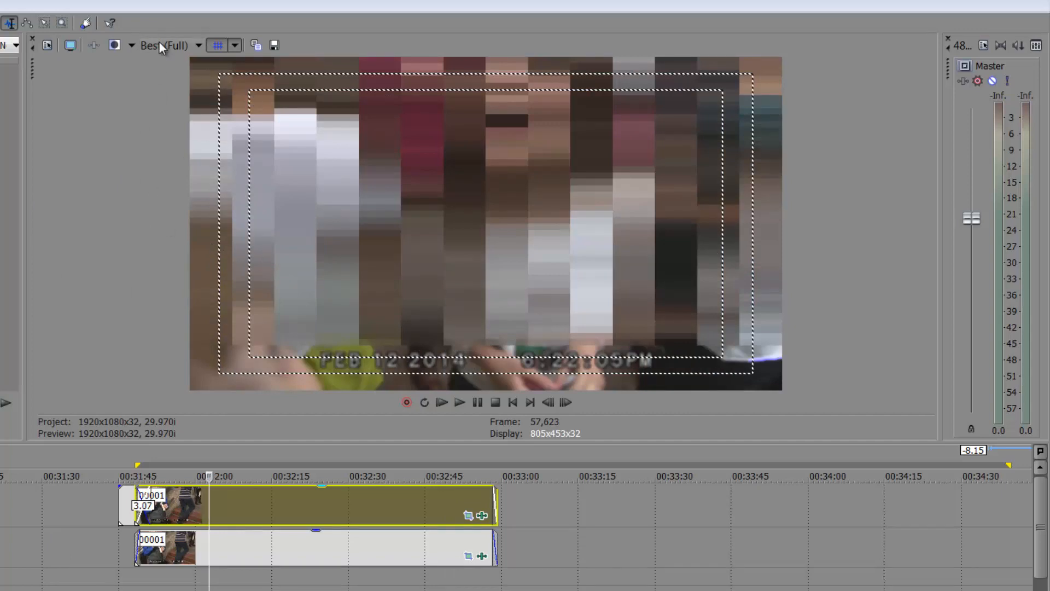
{"action": "left_click", "coordinate": [274, 45]}
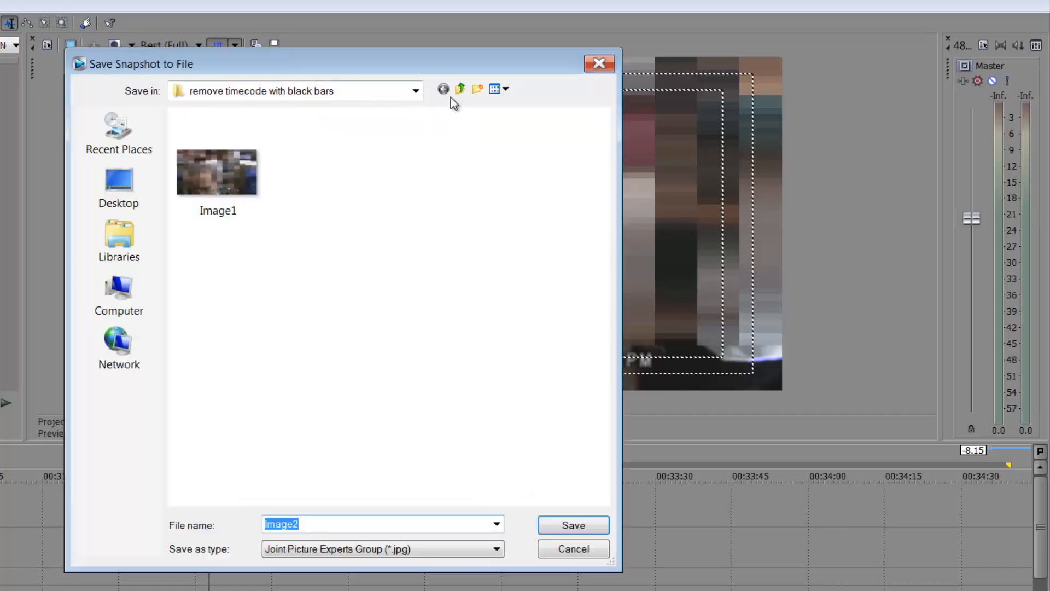
{"action": "left_click", "coordinate": [570, 526]}
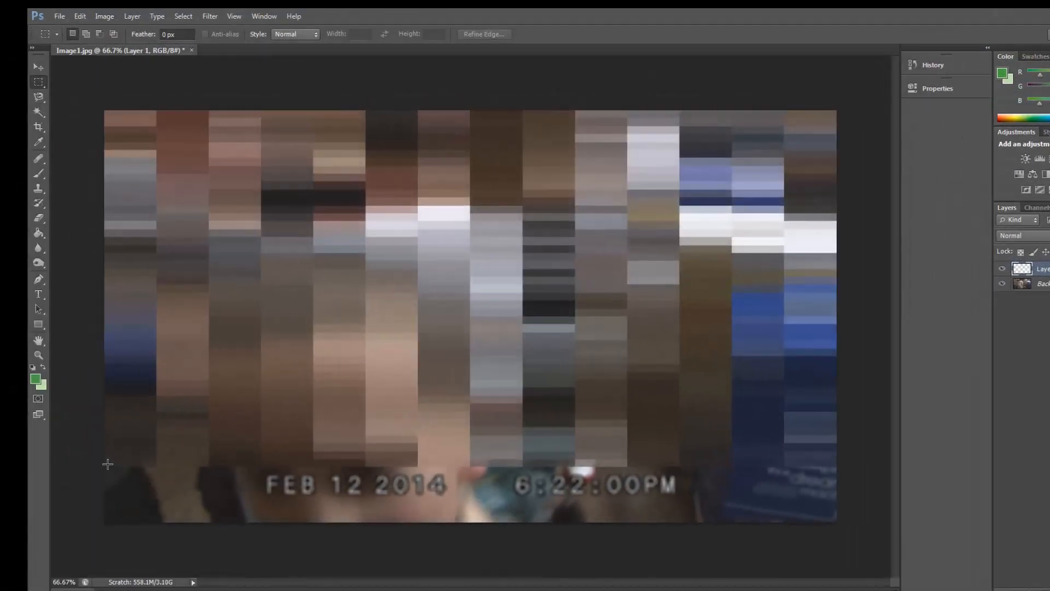
In Photoshop, marquee-select the full-width strip that holds the date and timecode along the lower edge of Image1.jpg
{"action": "left_click_drag", "start_coordinate": [102, 463], "coordinate": [846, 579]}
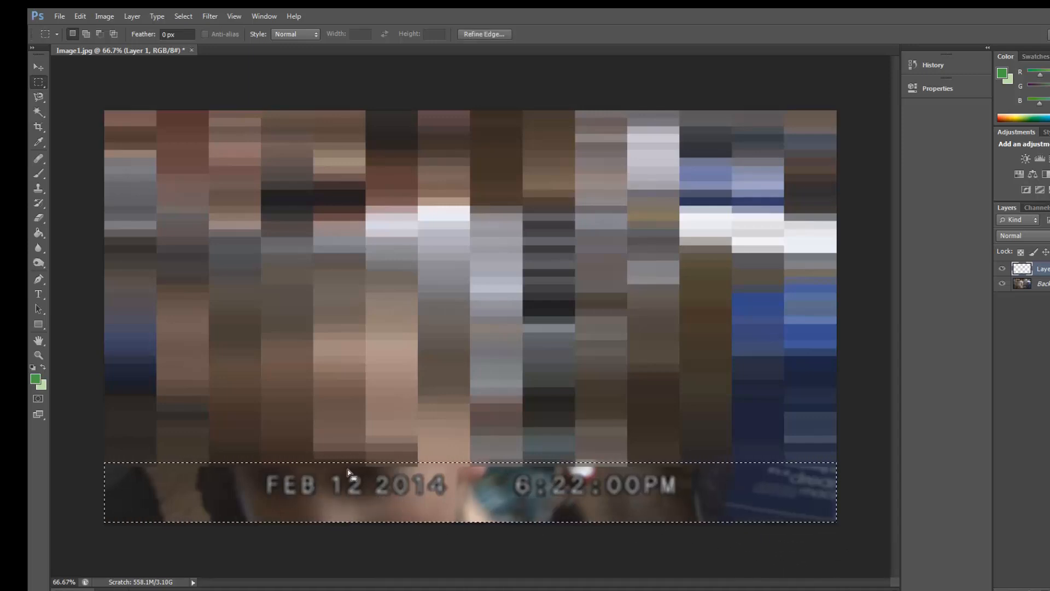
{"action": "left_click", "coordinate": [392, 487]}
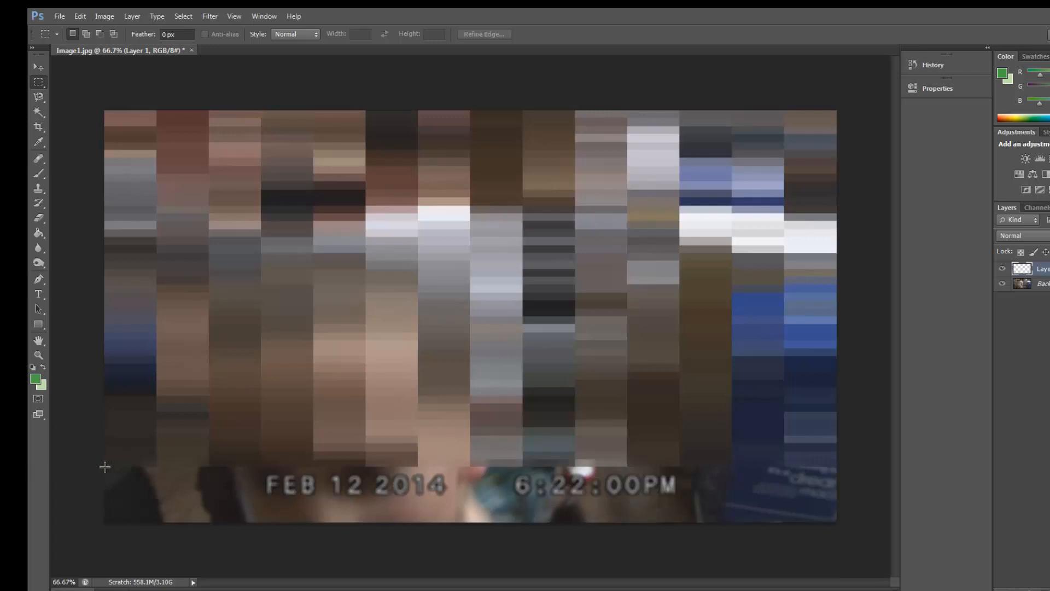
{"action": "left_click_drag", "start_coordinate": [105, 467], "coordinate": [837, 574]}
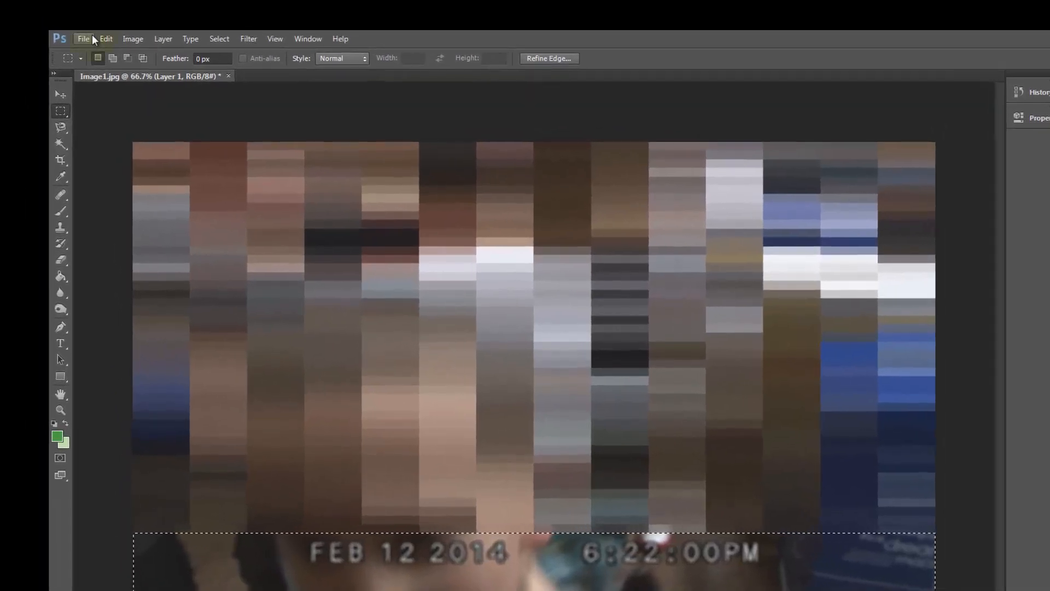
Set both the foreground and background colours to near-black
{"action": "left_click", "coordinate": [57, 437]}
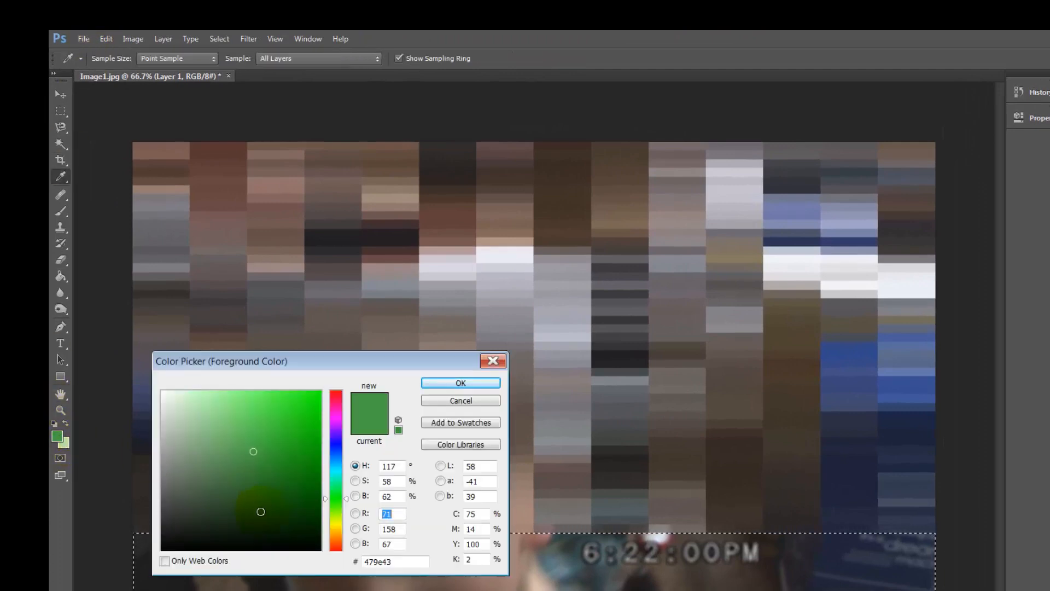
{"action": "left_click", "coordinate": [163, 549]}
{"action": "left_click", "coordinate": [461, 383]}
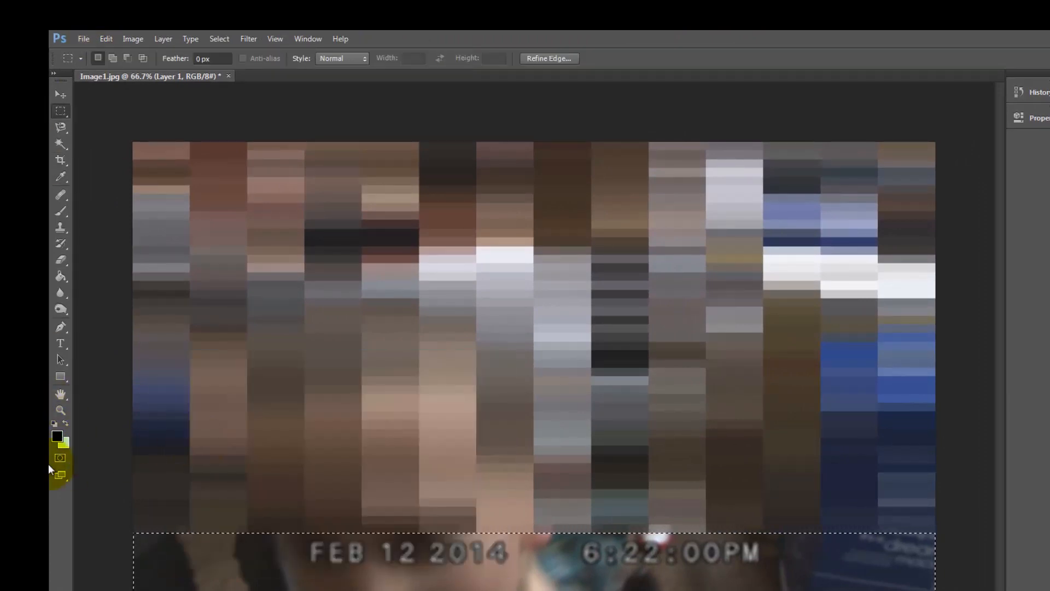
{"action": "left_click", "coordinate": [63, 442]}
{"action": "left_click", "coordinate": [184, 548]}
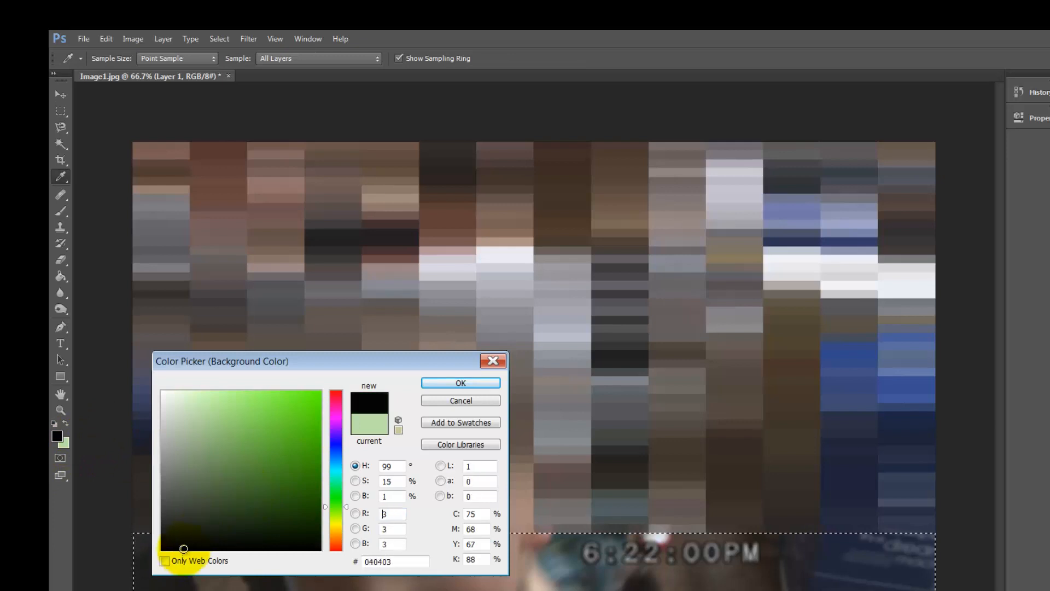
{"action": "left_click", "coordinate": [461, 382]}
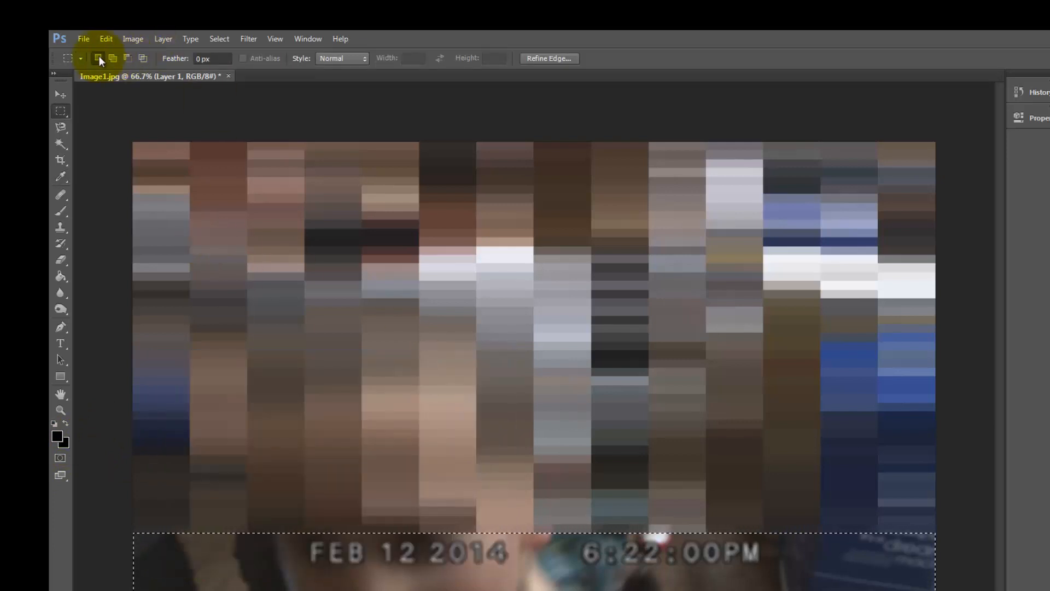
Fill the selected timecode strip with the near-black colour 0b0a0a in Normal mode at 100% opacity and deselect it
{"action": "left_click", "coordinate": [85, 40]}
{"action": "mouse_move", "coordinate": [105, 38]}
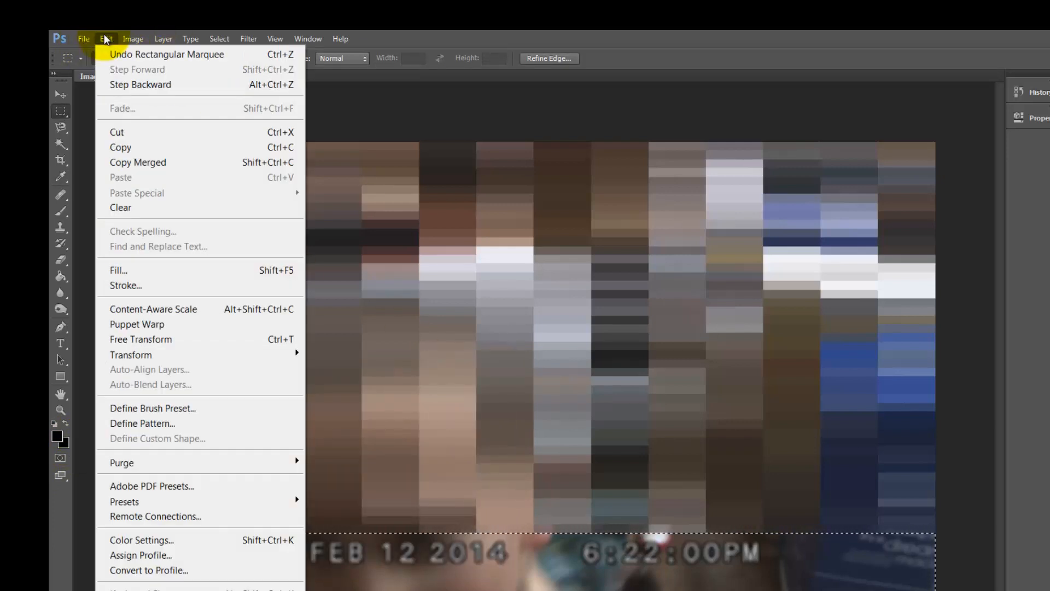
{"action": "left_click", "coordinate": [119, 271]}
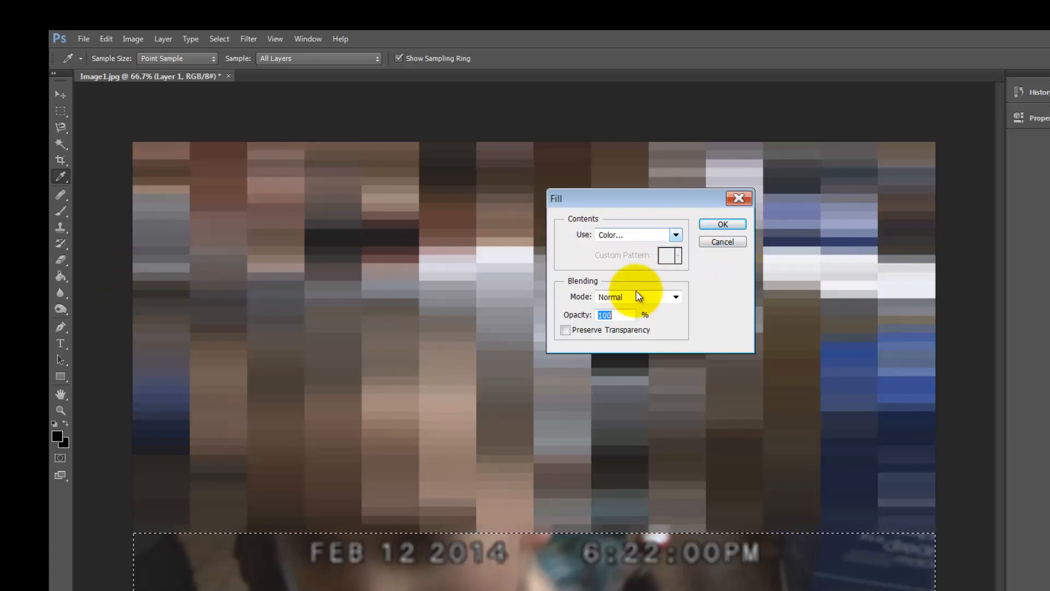
{"action": "left_click", "coordinate": [675, 234]}
{"action": "left_click", "coordinate": [665, 275]}
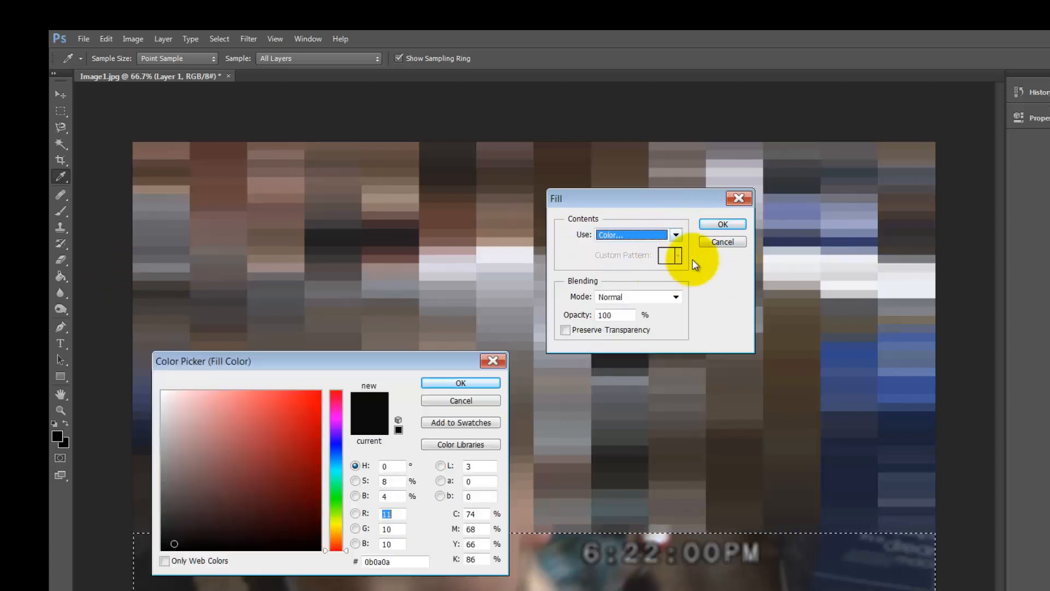
{"action": "left_click", "coordinate": [481, 383]}
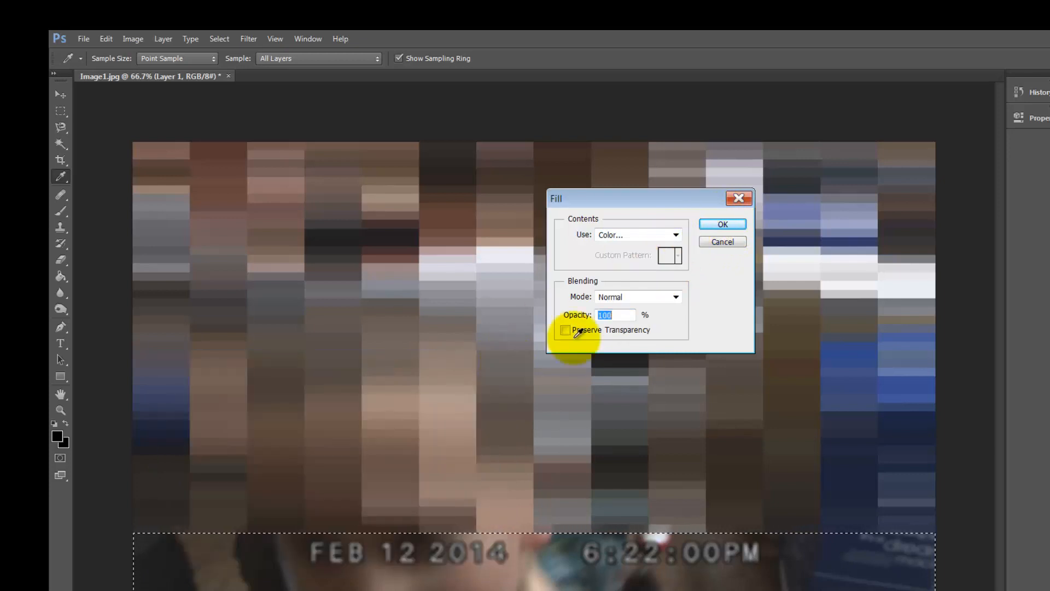
{"action": "left_click", "coordinate": [726, 224]}
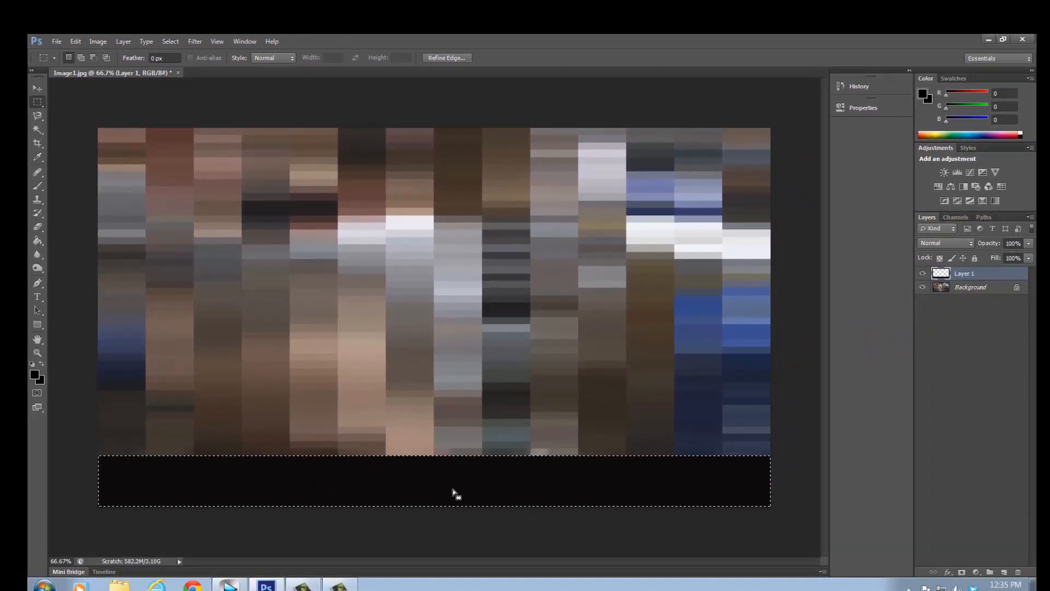
{"action": "left_click", "coordinate": [344, 484]}
Duplicate the black bar's layer, Layer 1, and move the copy up to the image's upper edge
{"action": "left_click", "coordinate": [962, 343]}
{"action": "left_click", "coordinate": [966, 274]}
{"action": "right_click", "coordinate": [966, 273]}
{"action": "left_click", "coordinate": [934, 220]}
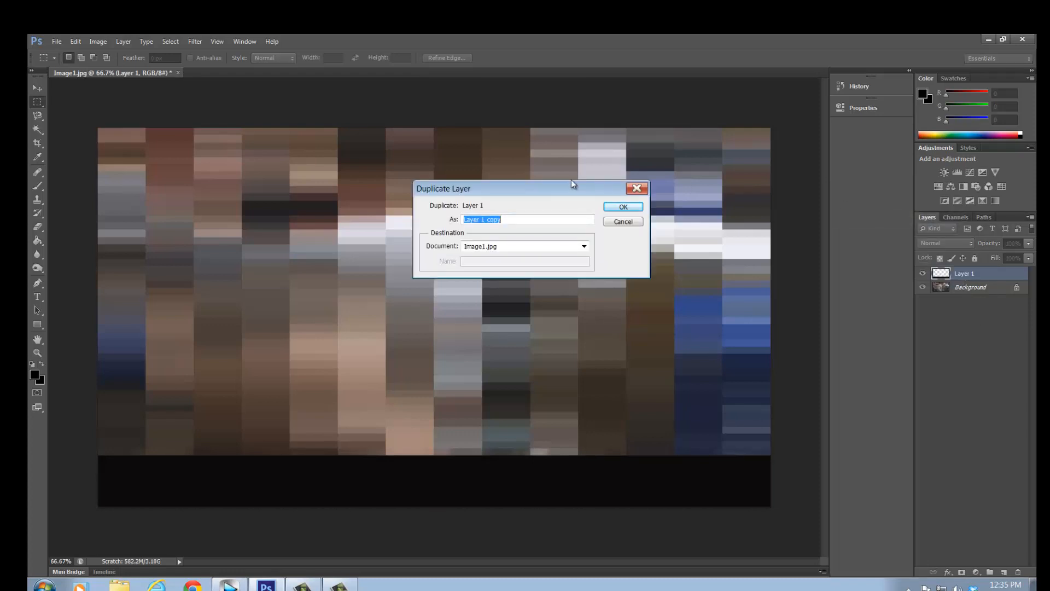
{"action": "left_click", "coordinate": [625, 208]}
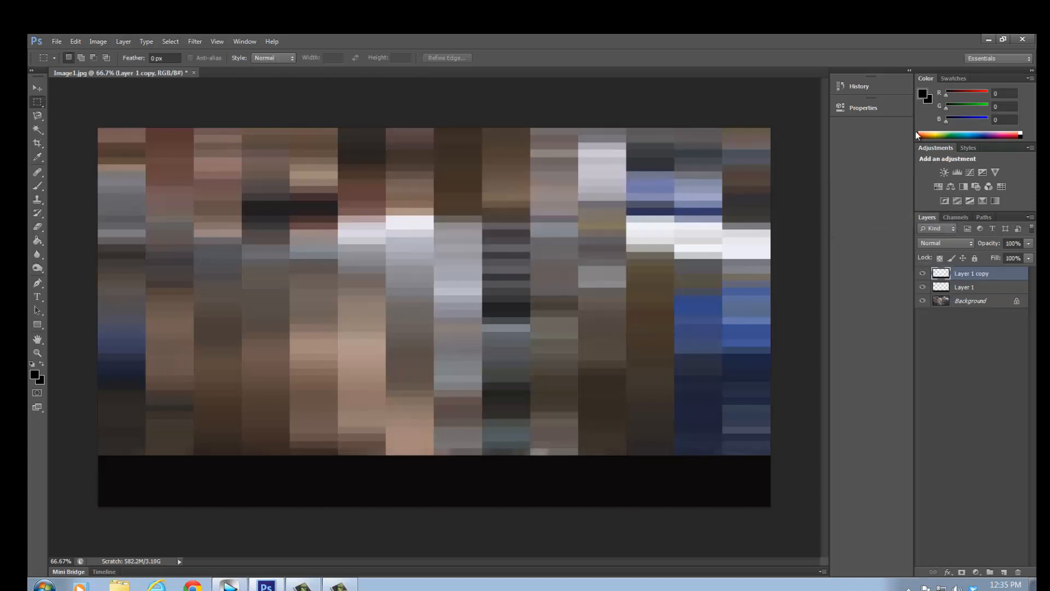
{"action": "left_click", "coordinate": [38, 88]}
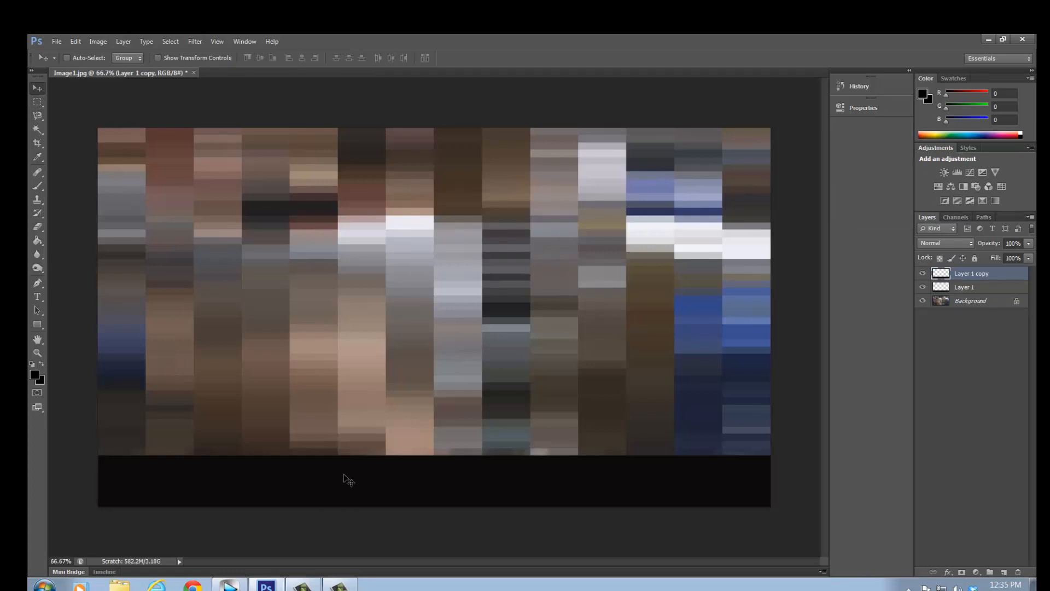
{"action": "left_click_drag", "start_coordinate": [345, 478], "coordinate": [348, 145]}
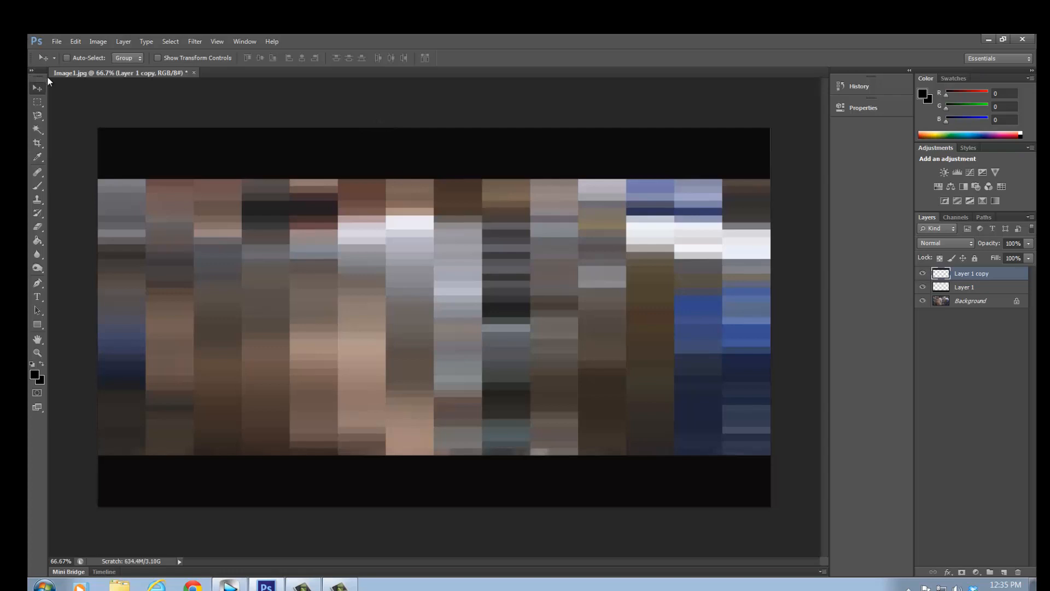
Hide the Background layer and save the image as a Photoshop PSD file named bars
{"action": "left_click", "coordinate": [923, 301]}
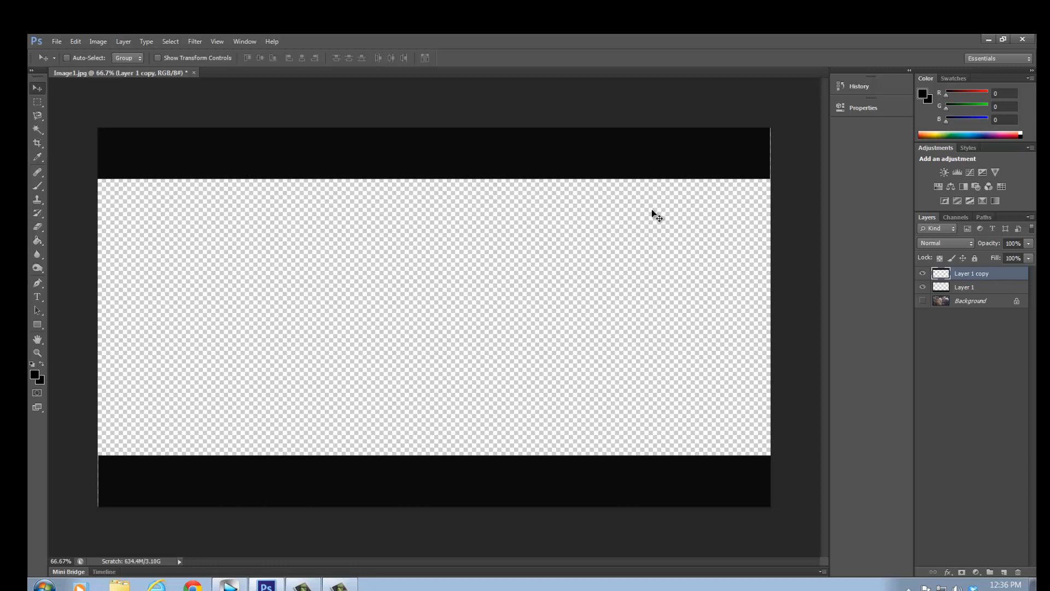
{"action": "left_click", "coordinate": [973, 289]}
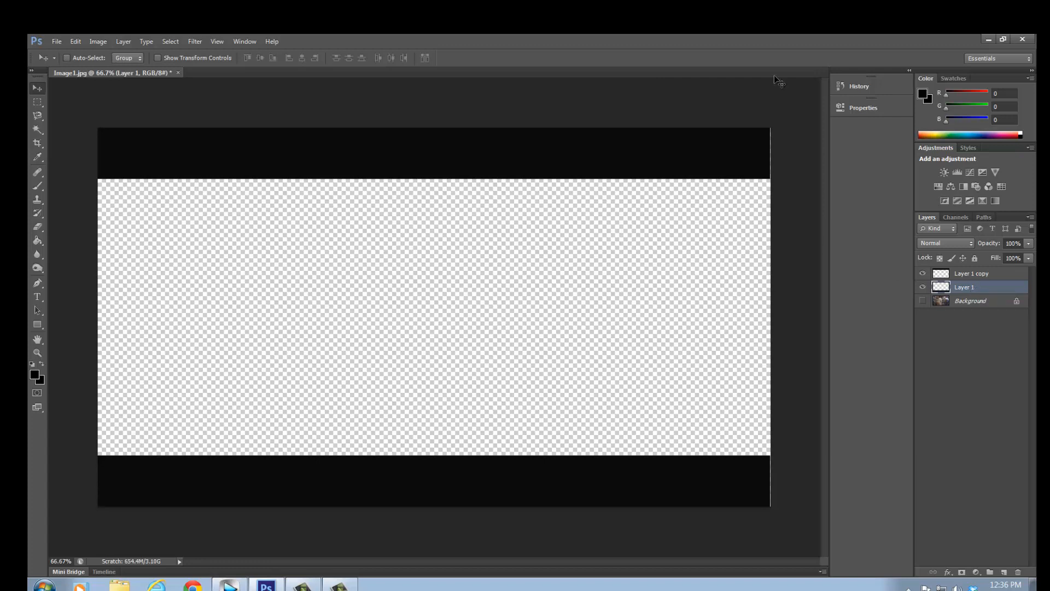
{"action": "left_click", "coordinate": [99, 41]}
{"action": "left_click", "coordinate": [56, 41]}
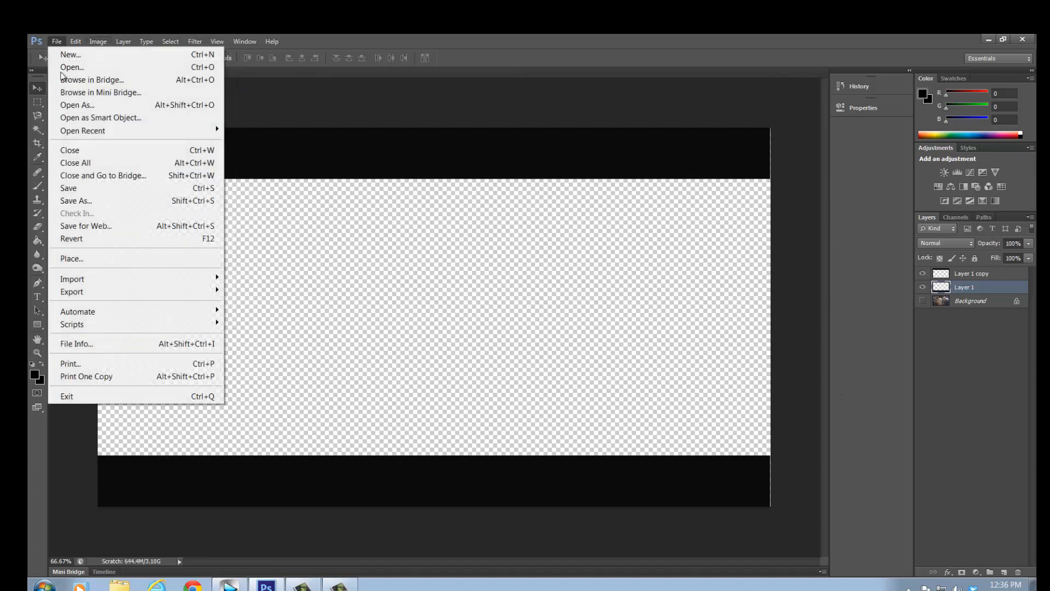
{"action": "left_click", "coordinate": [77, 201]}
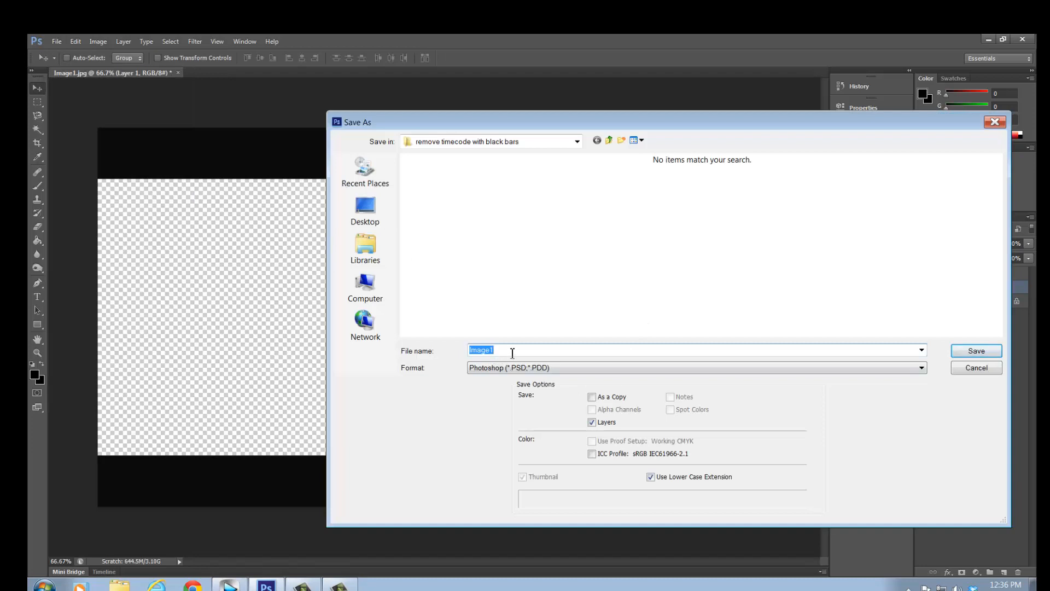
{"action": "type", "text": "bars"}
{"action": "key", "text": "Return"}
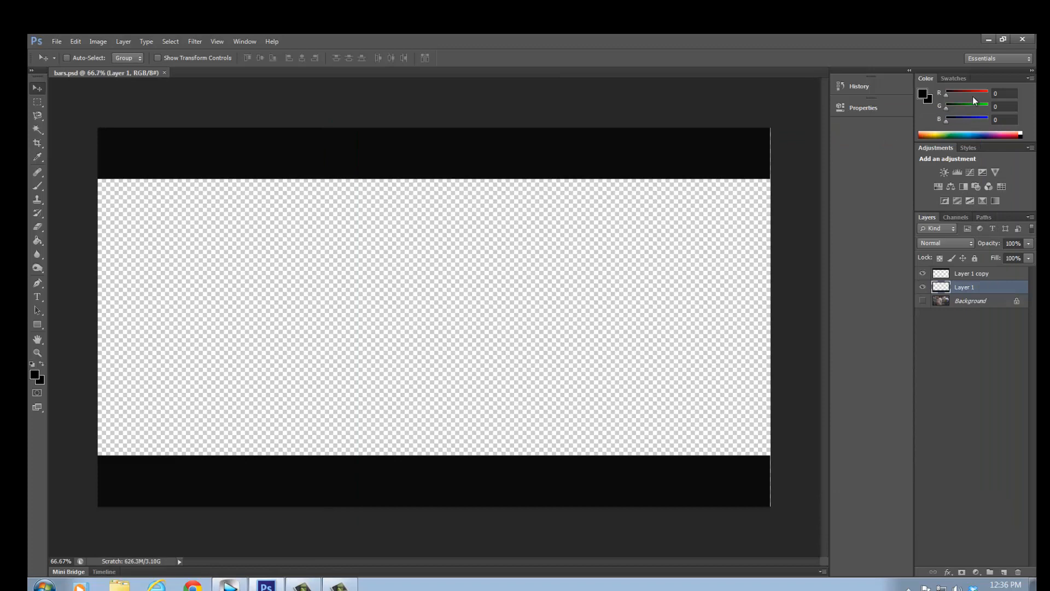
Switch to Vegas Pro and insert a new video track above the existing ones
{"action": "left_click", "coordinate": [991, 40]}
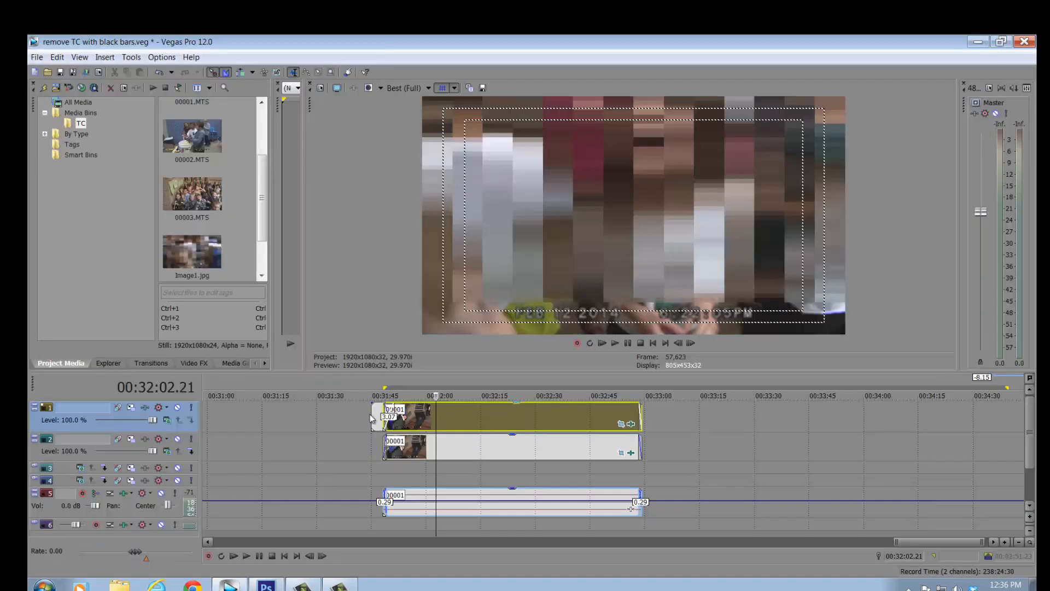
{"action": "left_click", "coordinate": [347, 416]}
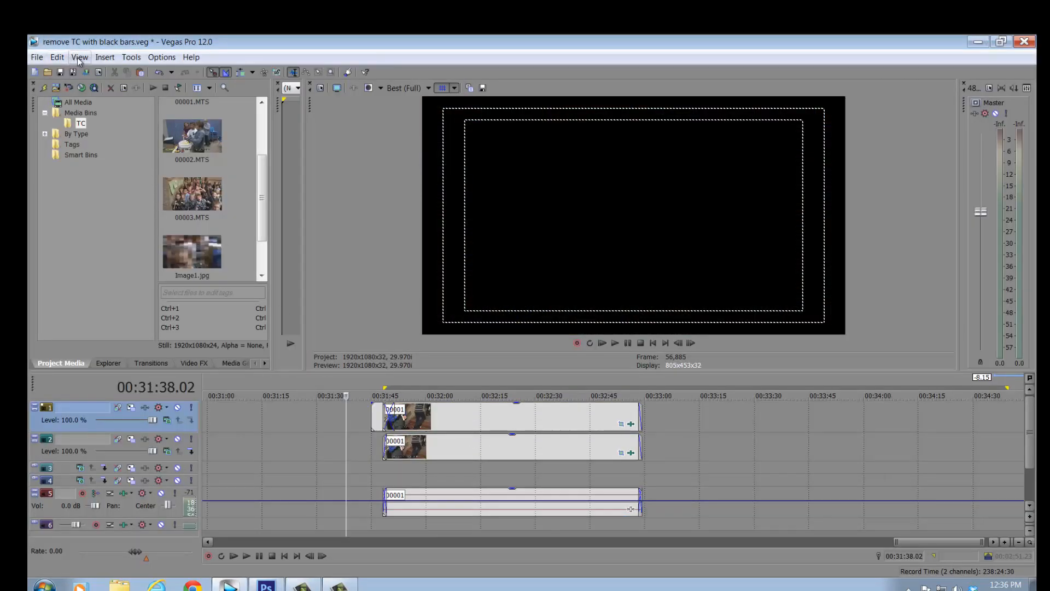
{"action": "left_click", "coordinate": [103, 58]}
{"action": "left_click", "coordinate": [123, 119]}
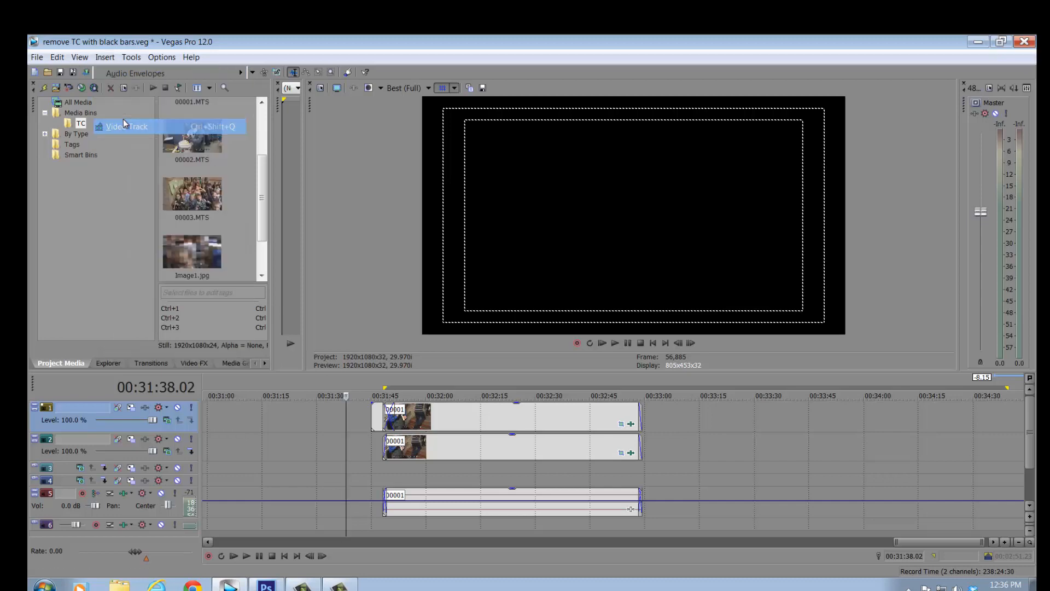
Import the bars PSD file, place it on the new track and stretch it across the full length of the clips below
{"action": "left_click", "coordinate": [363, 418]}
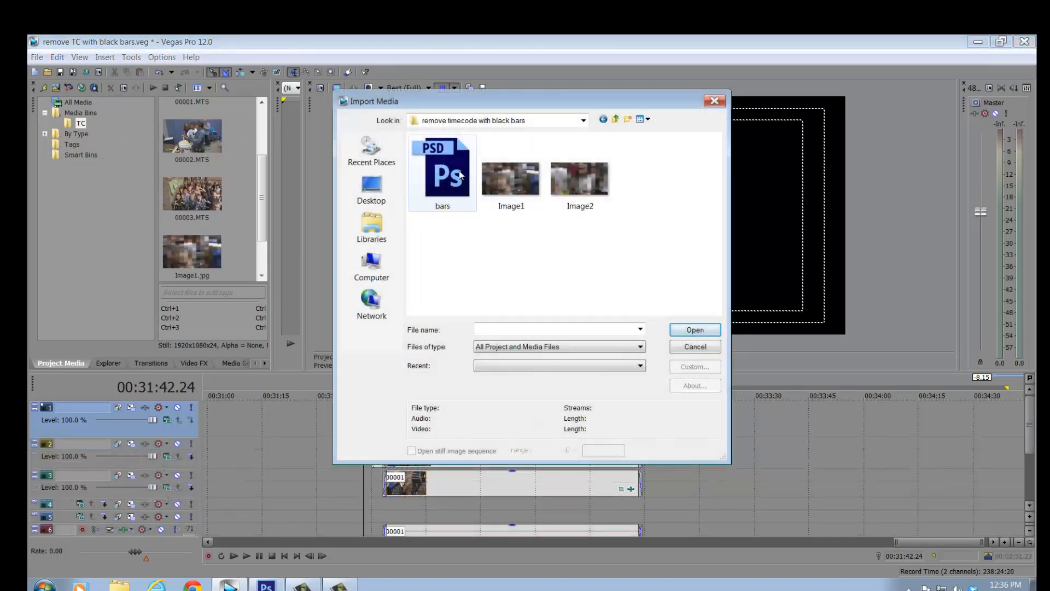
{"action": "left_click", "coordinate": [444, 173]}
{"action": "left_click", "coordinate": [689, 331]}
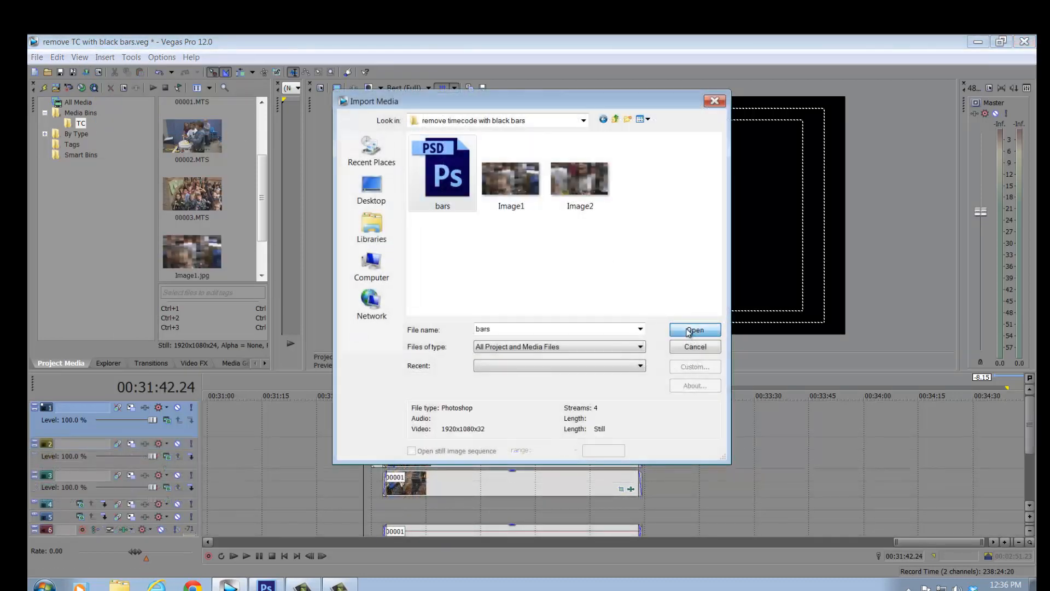
{"action": "left_click_drag", "start_coordinate": [192, 197], "coordinate": [641, 418]}
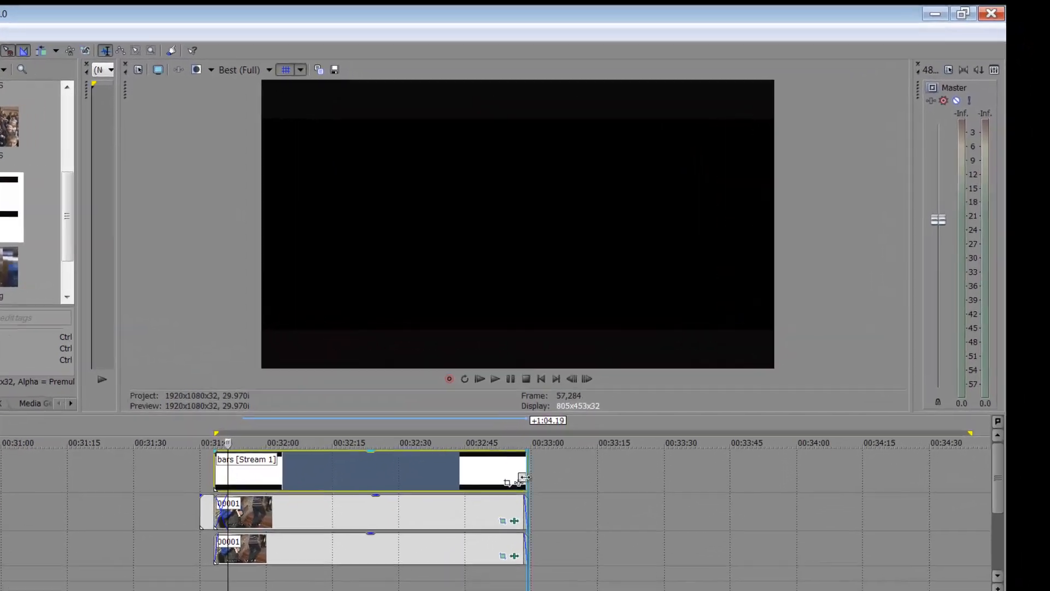
{"action": "left_click", "coordinate": [287, 479]}
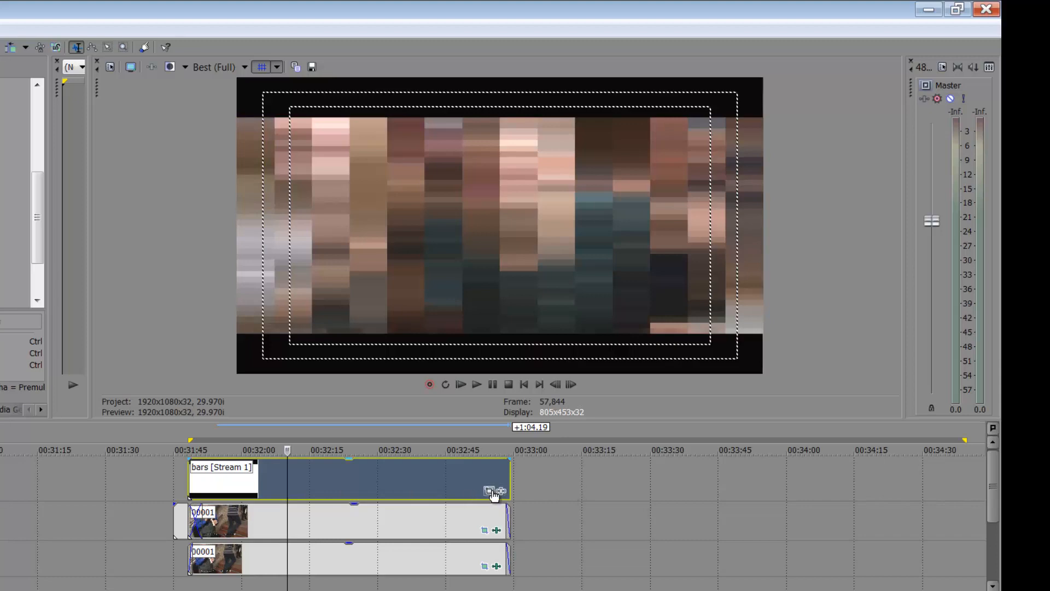
Open Event Pan/Crop for the bars event and resize its crop frame to about 1,906 × 1,013 around 11 seconds in
{"action": "left_click", "coordinate": [489, 492]}
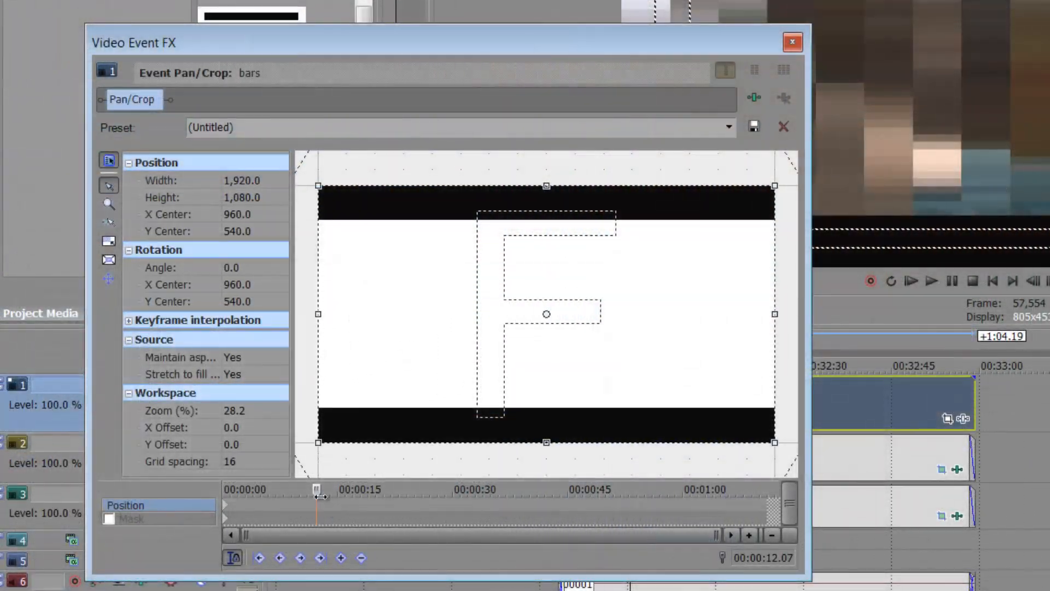
{"action": "left_click_drag", "start_coordinate": [317, 496], "coordinate": [307, 488]}
{"action": "left_click_drag", "start_coordinate": [318, 442], "coordinate": [293, 451]}
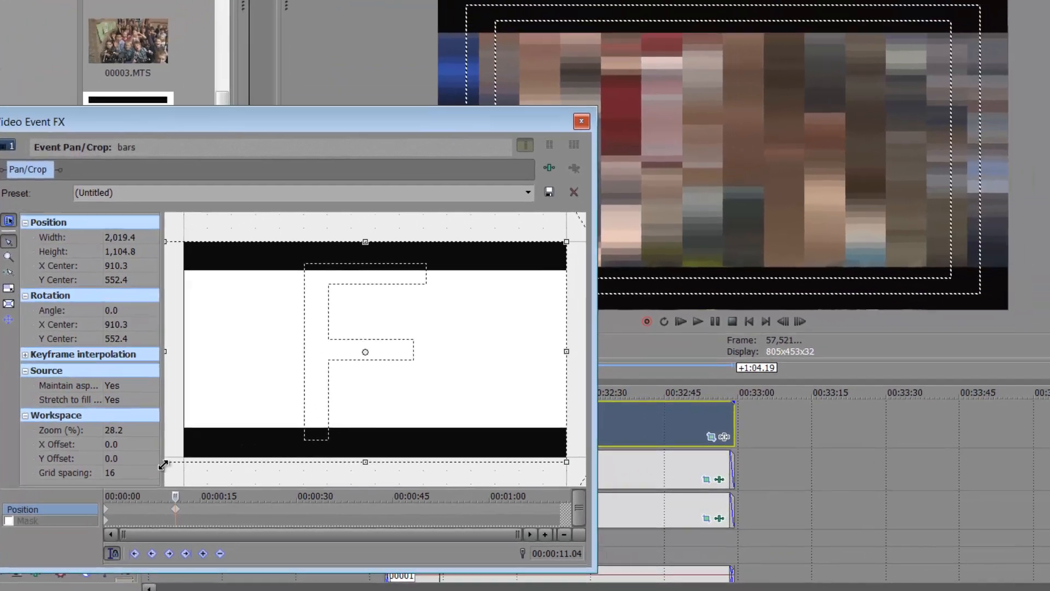
{"action": "left_click_drag", "start_coordinate": [163, 464], "coordinate": [164, 465]}
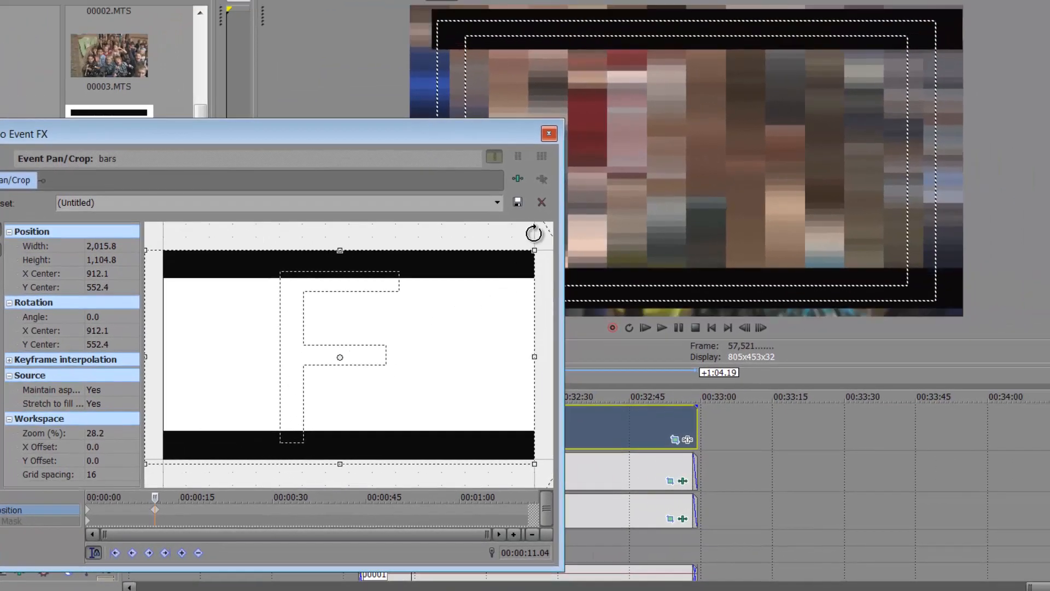
{"action": "left_click_drag", "start_coordinate": [536, 246], "coordinate": [511, 266]}
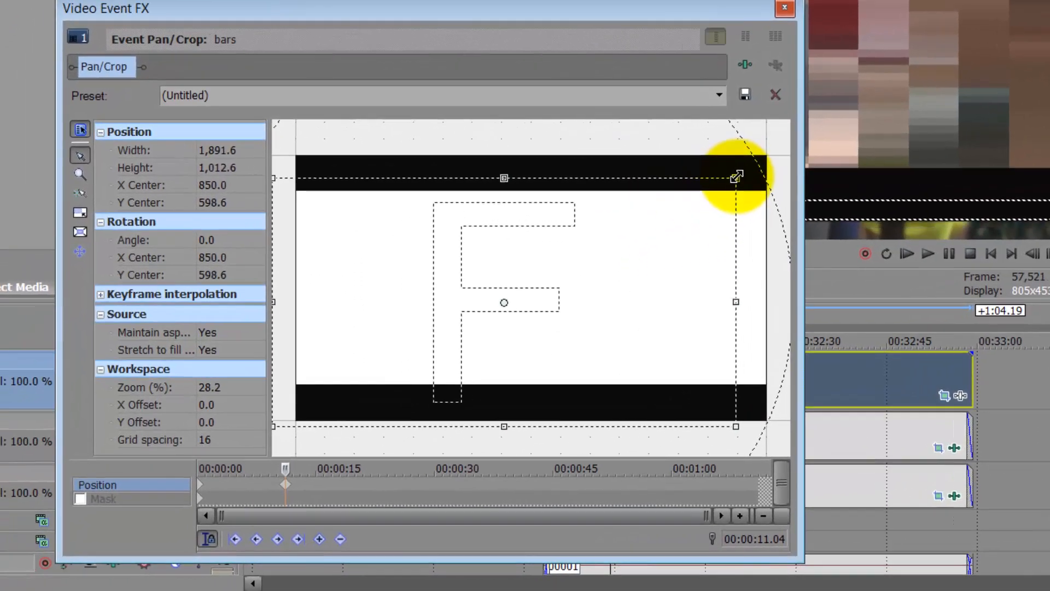
{"action": "mouse_move", "coordinate": [736, 177]}
{"action": "left_mouse_down"}
{"action": "mouse_move", "coordinate": [747, 164]}
{"action": "mouse_move", "coordinate": [739, 178]}
{"action": "left_mouse_up"}
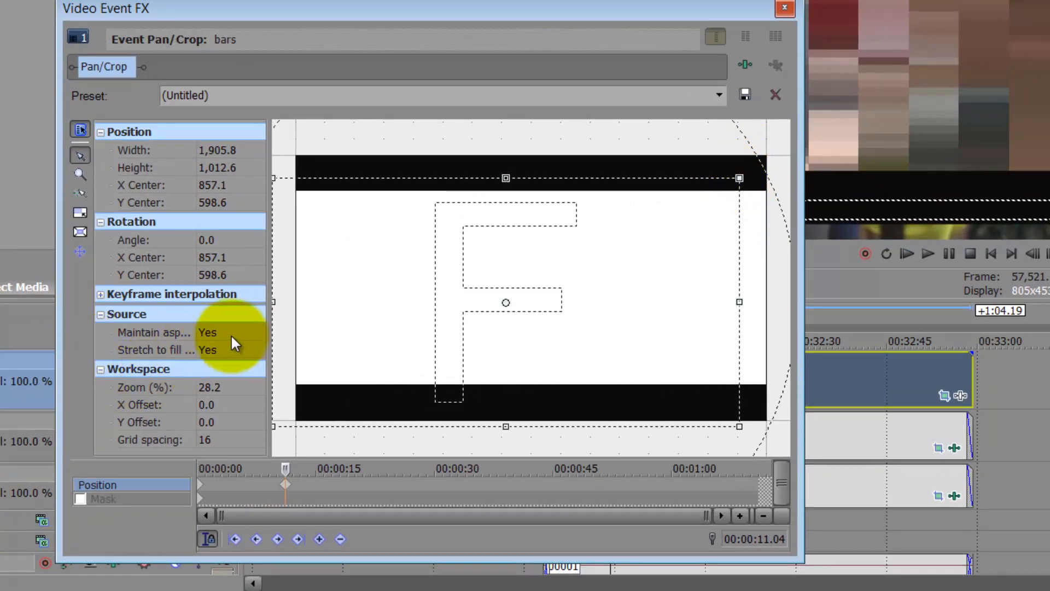
Set the bars event's stretch-to-fill and maintain-aspect options to No and enlarge its crop frame freely
{"action": "left_click", "coordinate": [221, 347]}
{"action": "left_click", "coordinate": [231, 375]}
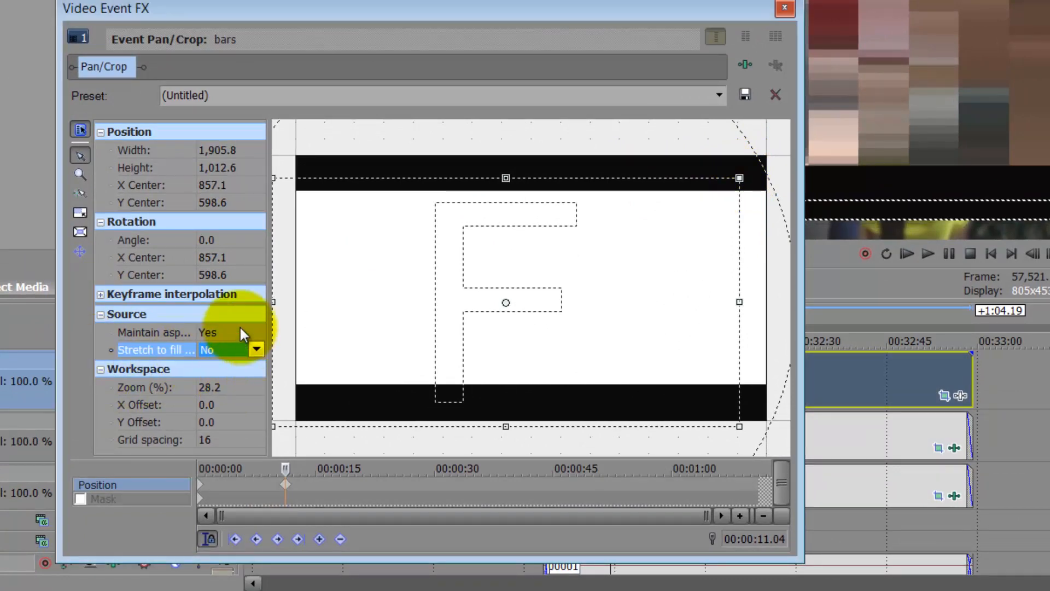
{"action": "left_click", "coordinate": [244, 334]}
{"action": "left_click", "coordinate": [241, 359]}
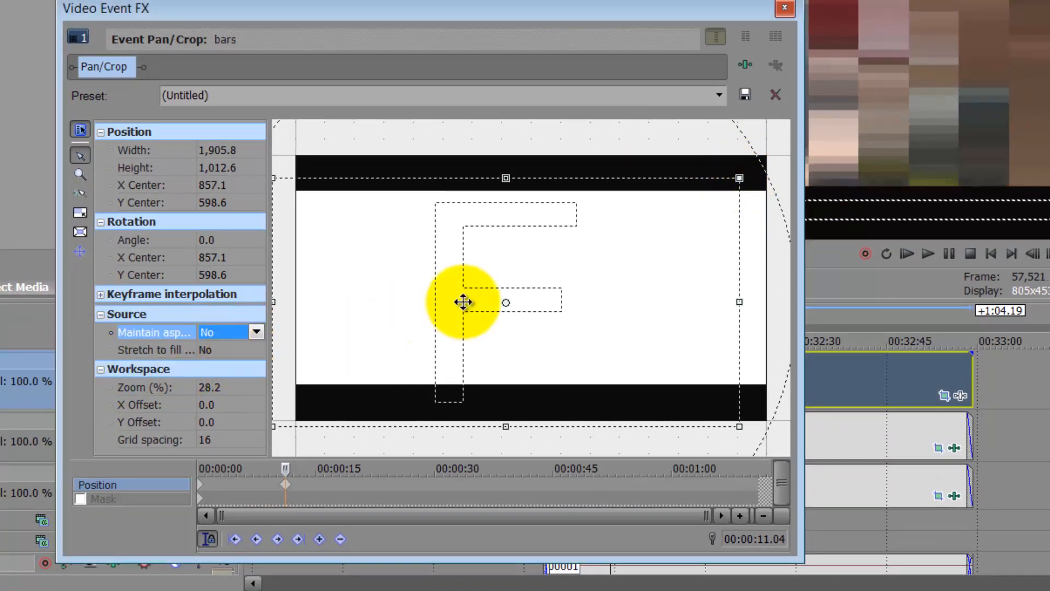
{"action": "left_click_drag", "start_coordinate": [740, 178], "coordinate": [784, 171]}
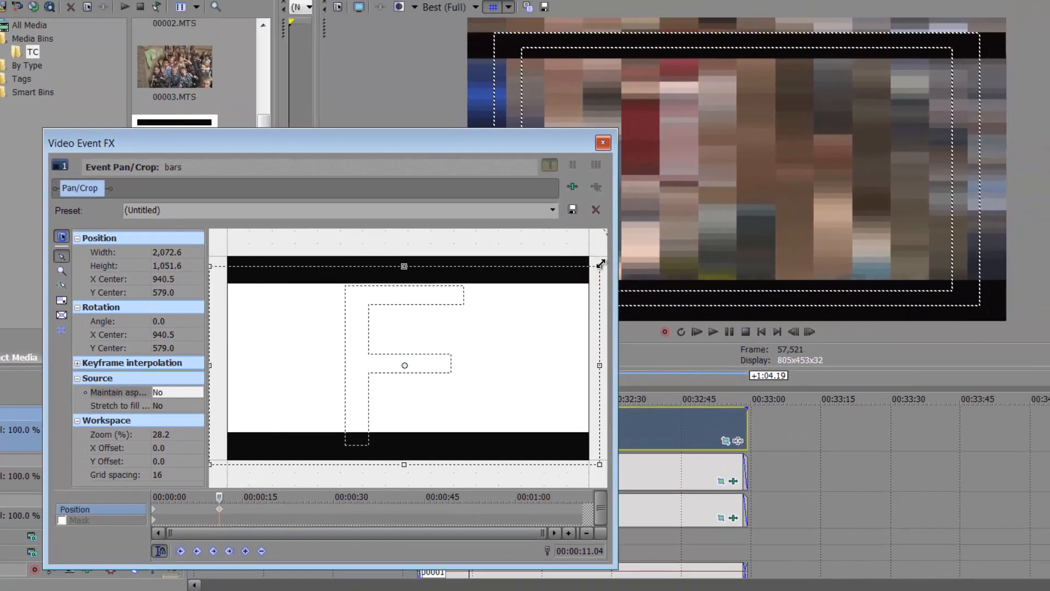
{"action": "left_click_drag", "start_coordinate": [601, 264], "coordinate": [603, 235]}
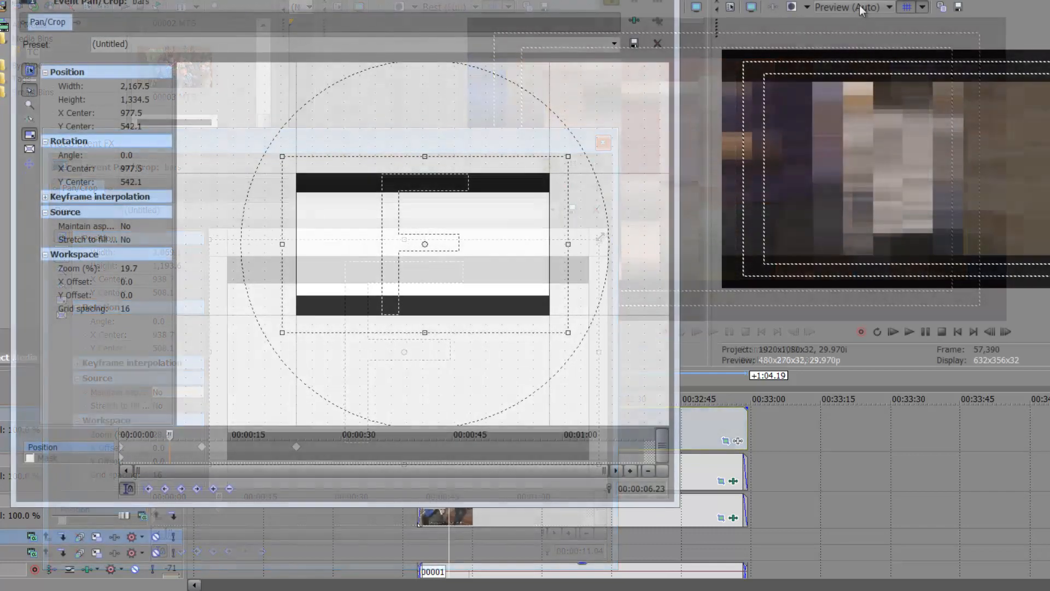
Select Preview (Auto) as the video preview quality
{"action": "left_click", "coordinate": [861, 8]}
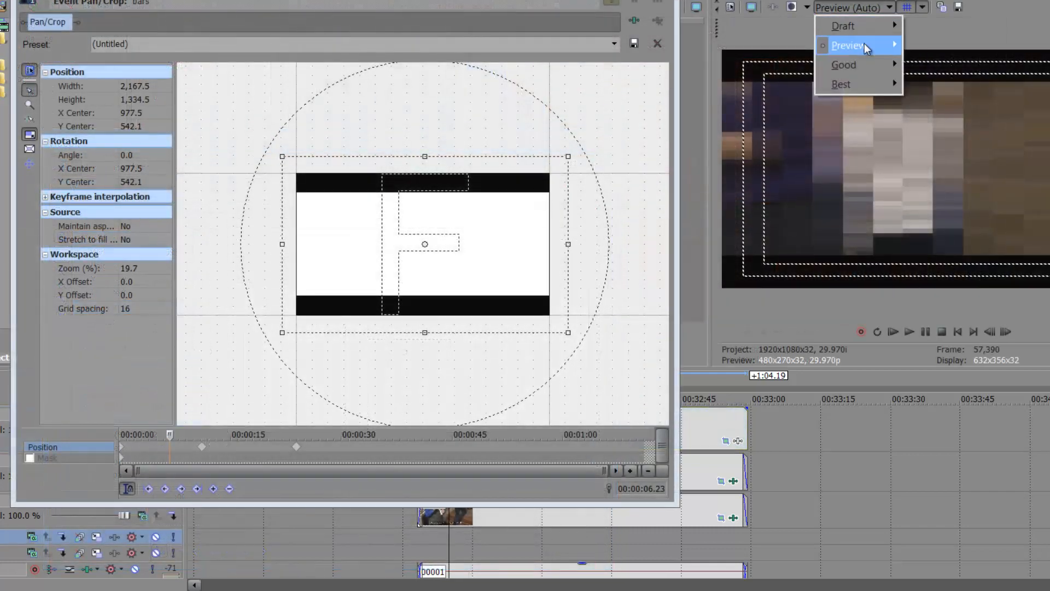
{"action": "mouse_move", "coordinate": [865, 44]}
{"action": "left_click", "coordinate": [951, 47]}
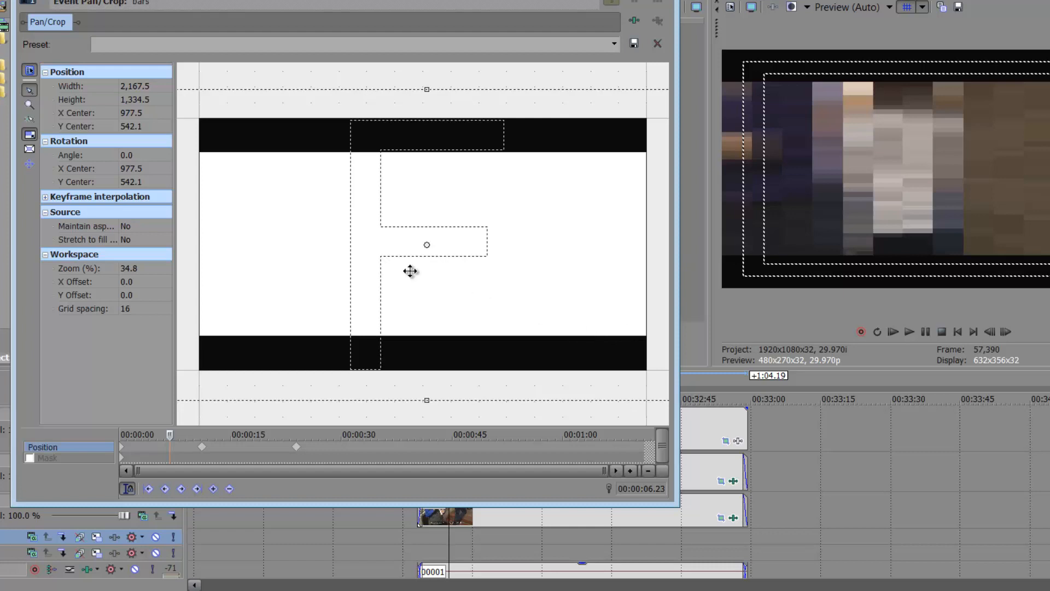
Enlarge the bars event's crop frame to about 2,190 × 1,349 and close the Pan/Crop dialog
{"action": "scroll", "coordinate": [431, 260], "scroll_direction": "down", "scroll_amount": 3}
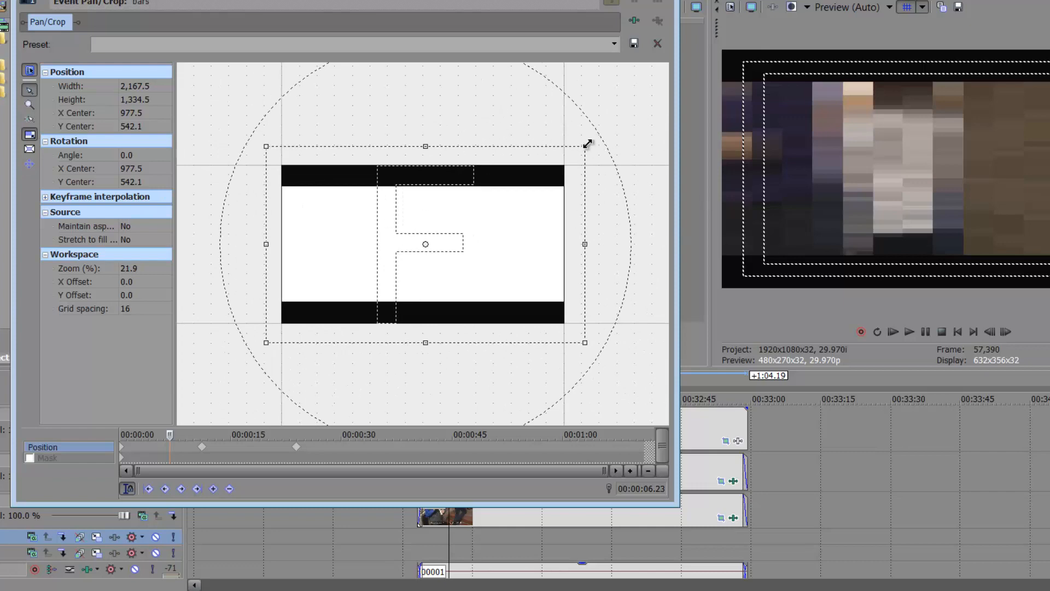
{"action": "left_click_drag", "start_coordinate": [587, 143], "coordinate": [589, 144]}
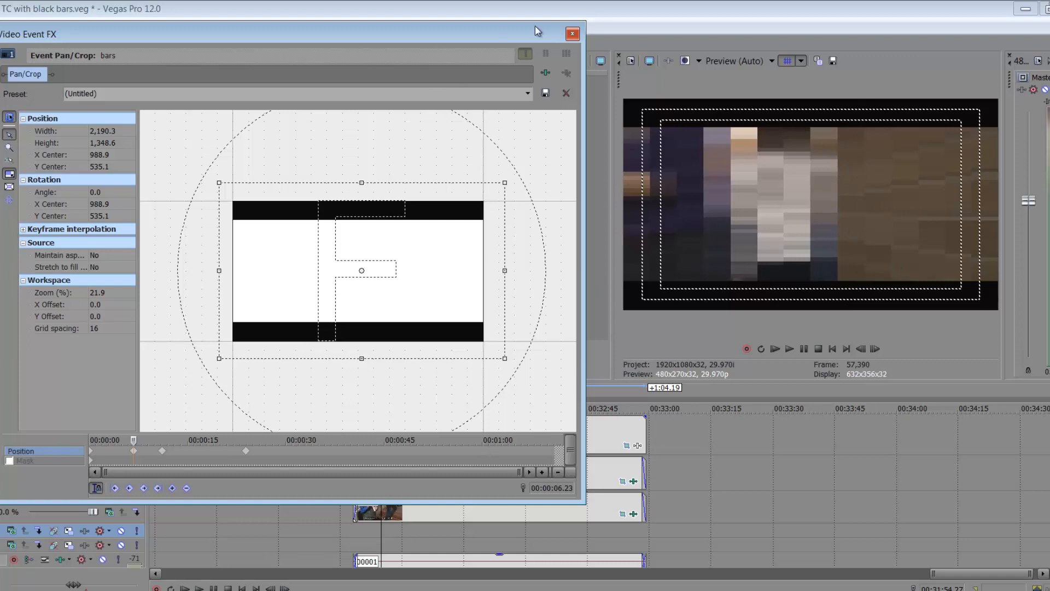
{"action": "left_click", "coordinate": [572, 34]}
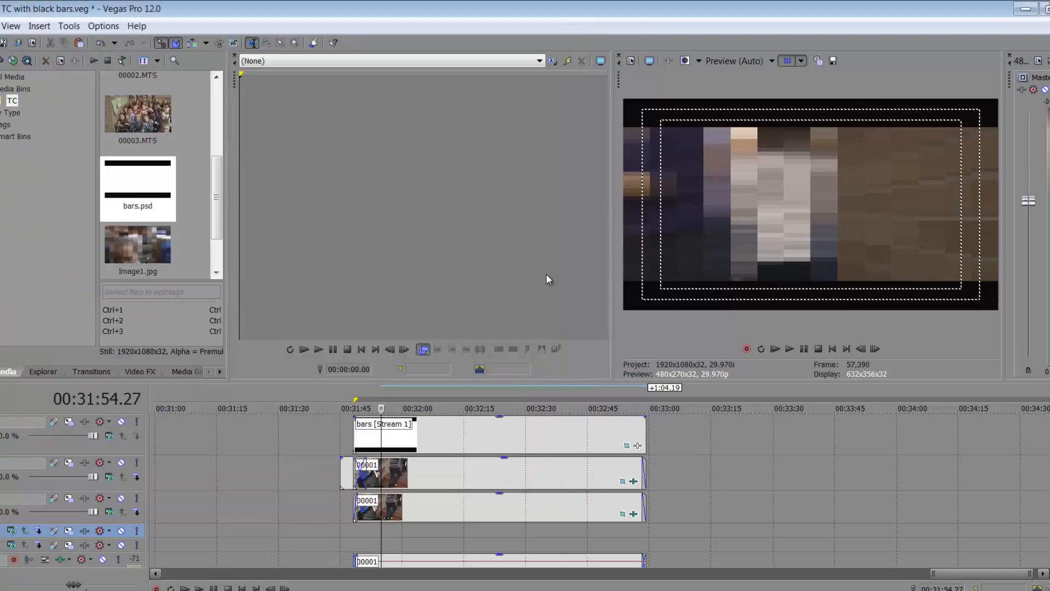
Check how the black bars cover the footage at several points along the bars event
{"action": "left_click", "coordinate": [507, 432]}
{"action": "left_click", "coordinate": [535, 438]}
{"action": "left_click", "coordinate": [571, 441]}
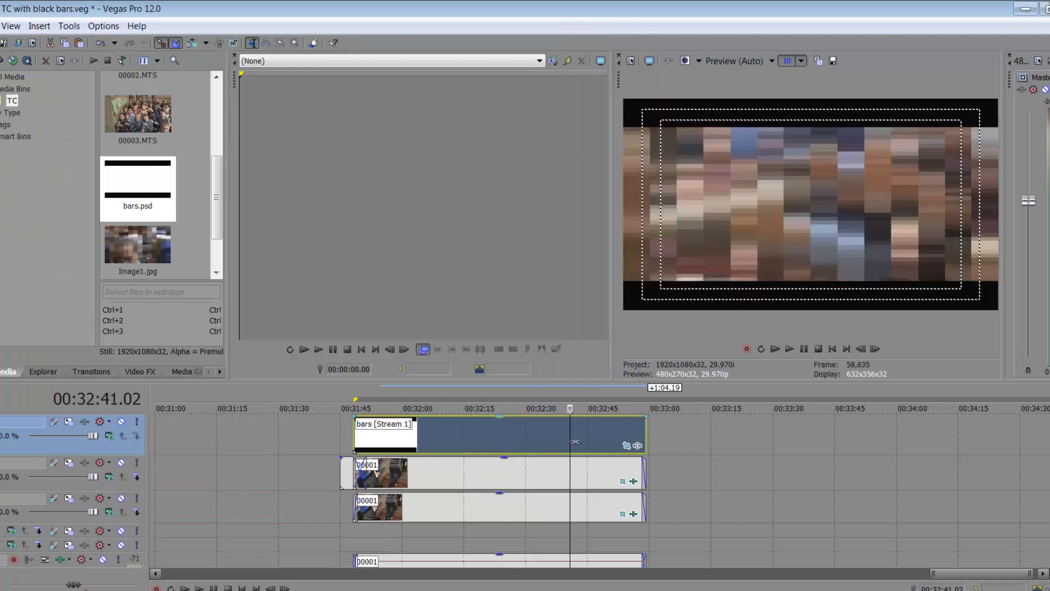
{"action": "left_click", "coordinate": [627, 441]}
{"action": "left_click", "coordinate": [522, 439]}
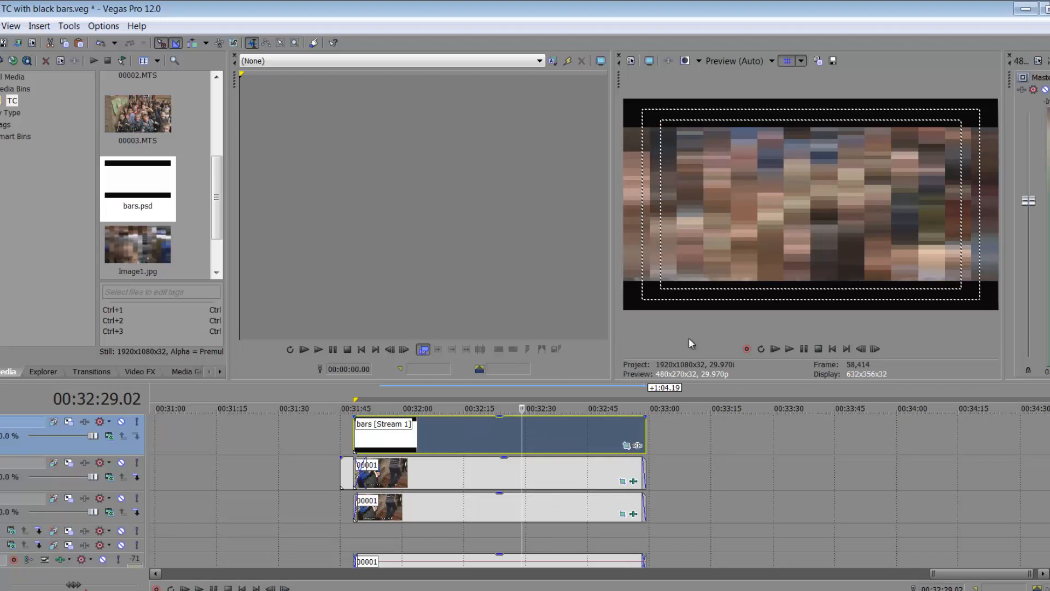
{"action": "left_click_drag", "start_coordinate": [227, 172], "coordinate": [92, 177]}
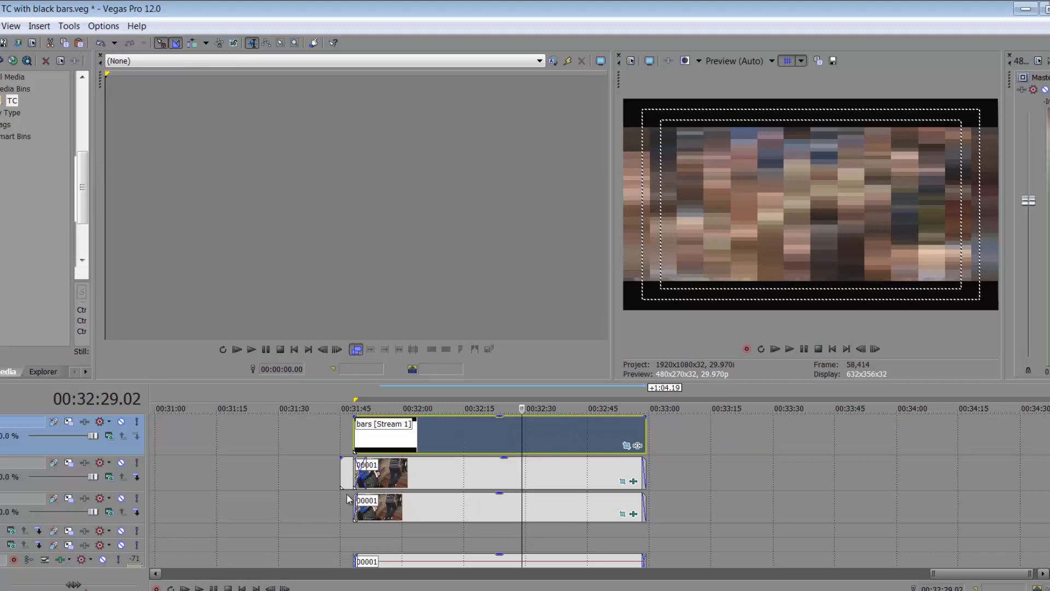
{"action": "left_click", "coordinate": [572, 431]}
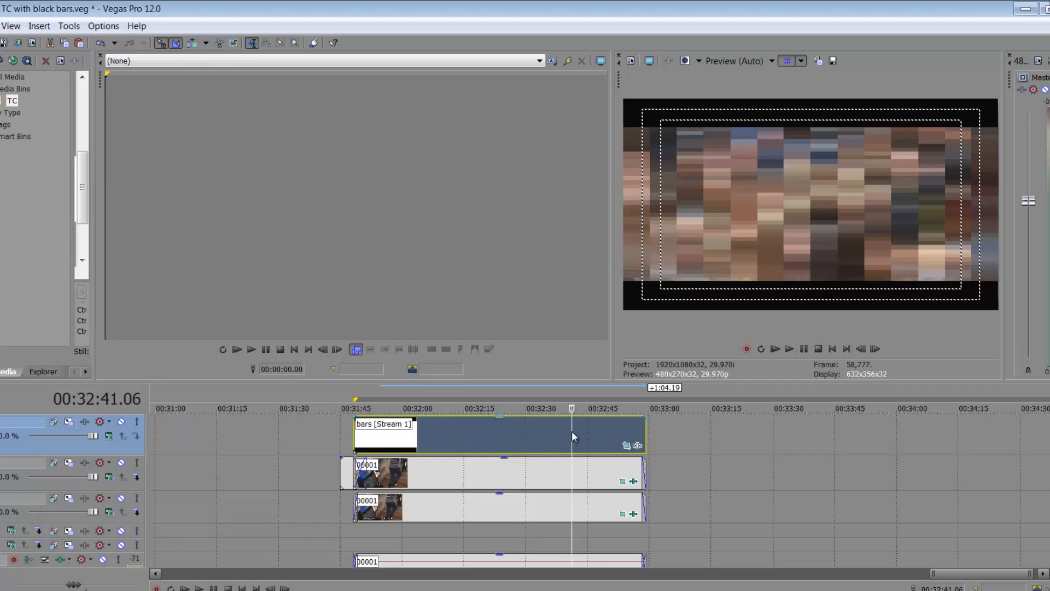
{"action": "scroll", "coordinate": [572, 431], "scroll_direction": "down", "scroll_amount": 3}
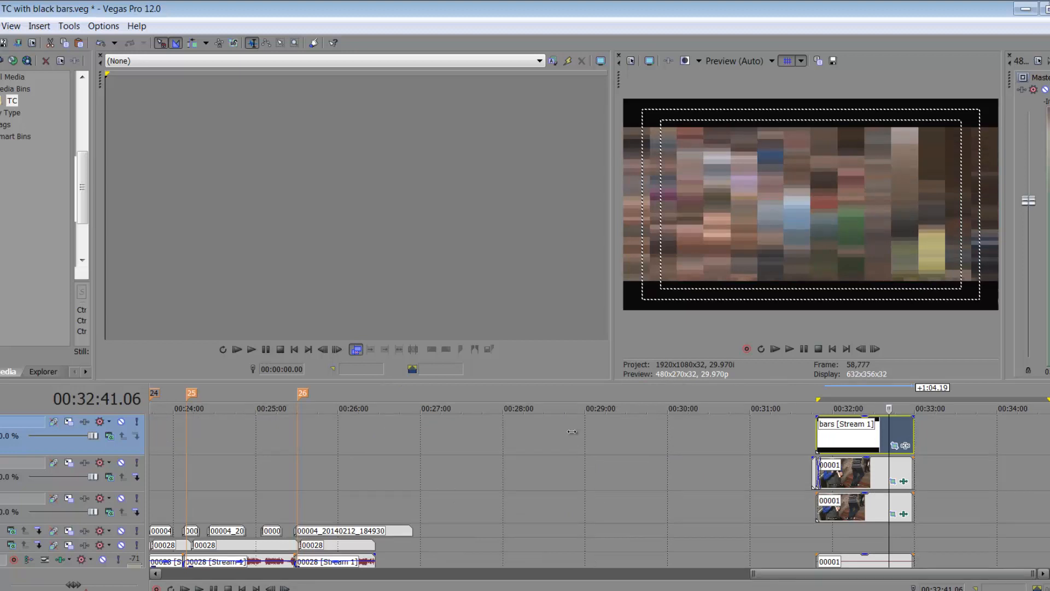